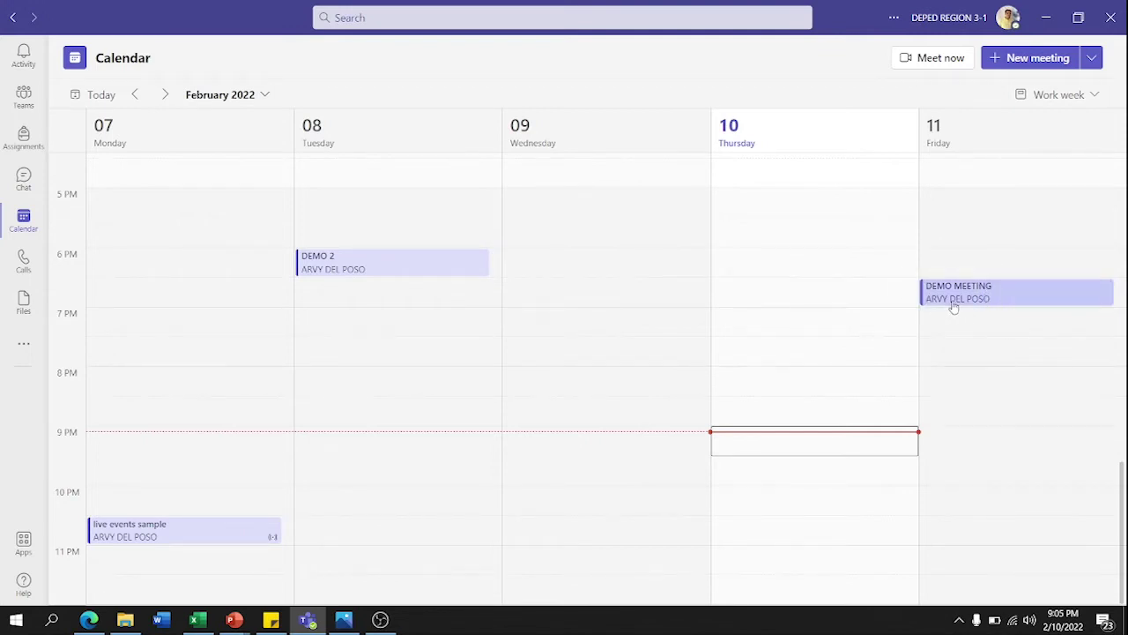
Step: Open the DEMO MEETING scheduled for Friday the 11th and go to its breakout rooms
click(953, 299)
click(774, 270)
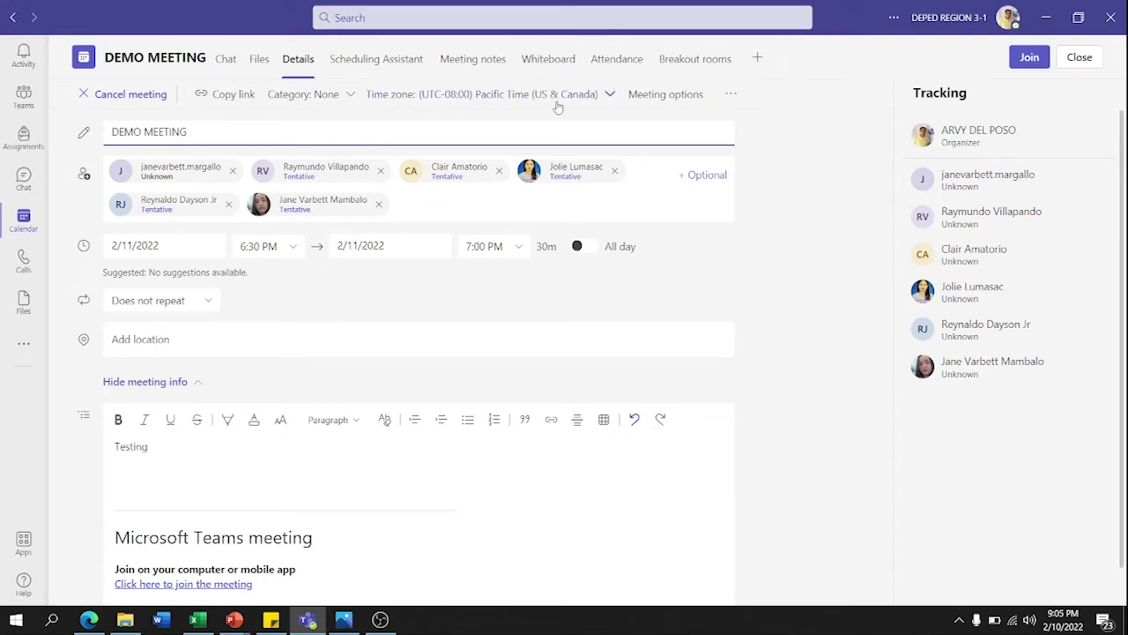
click(694, 76)
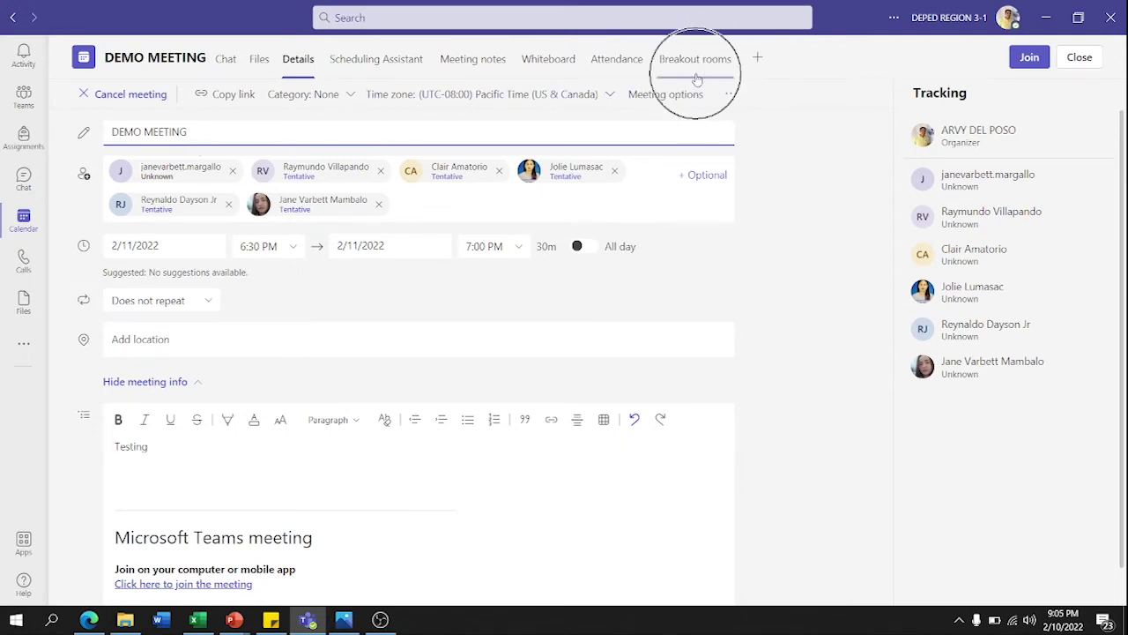
click(676, 79)
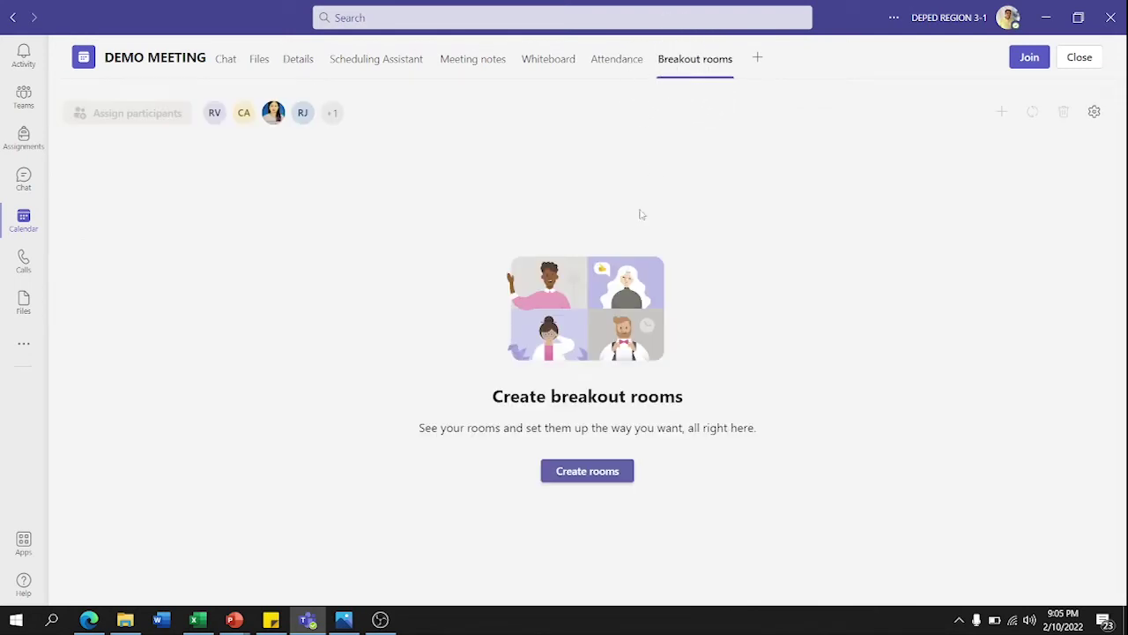
Step: Create 3 breakout rooms for the meeting
click(595, 473)
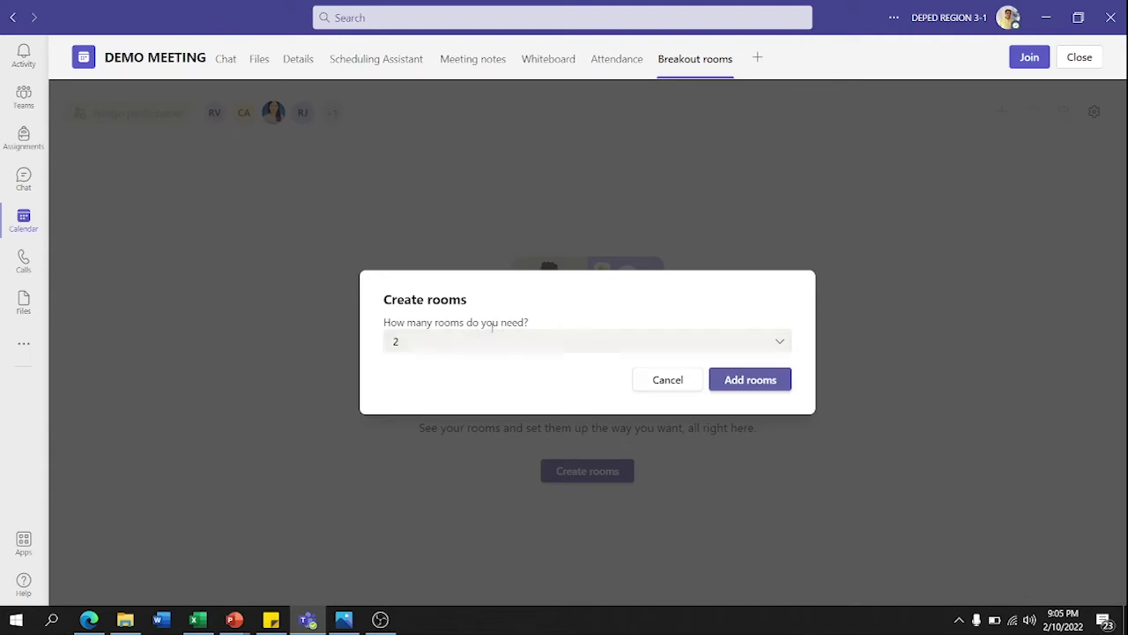
click(779, 341)
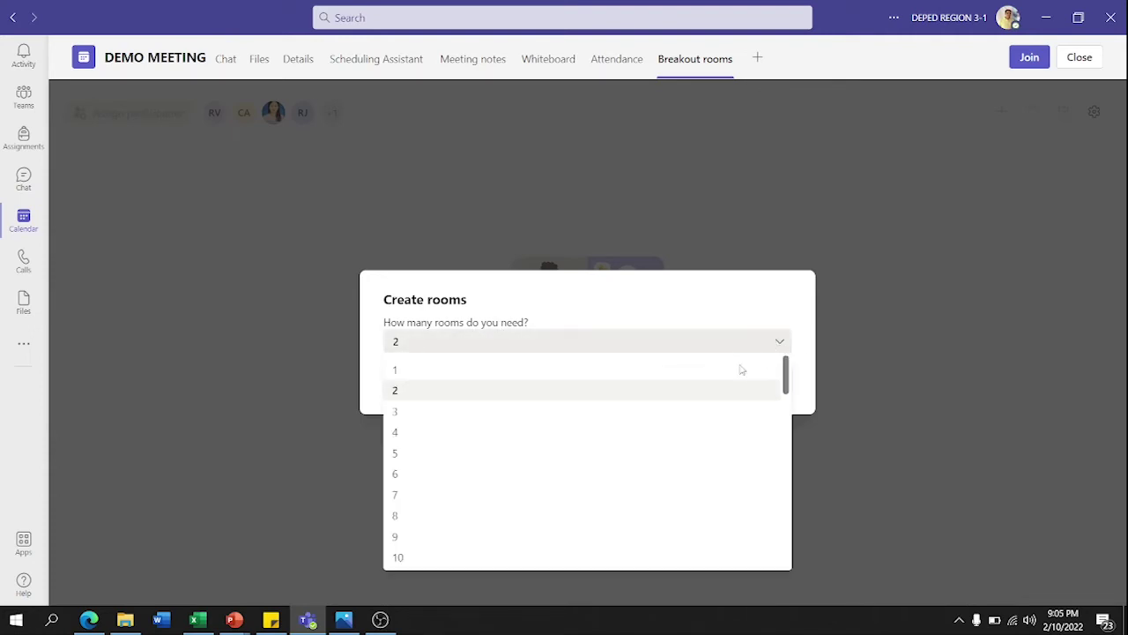
scroll(484, 520, down, 10)
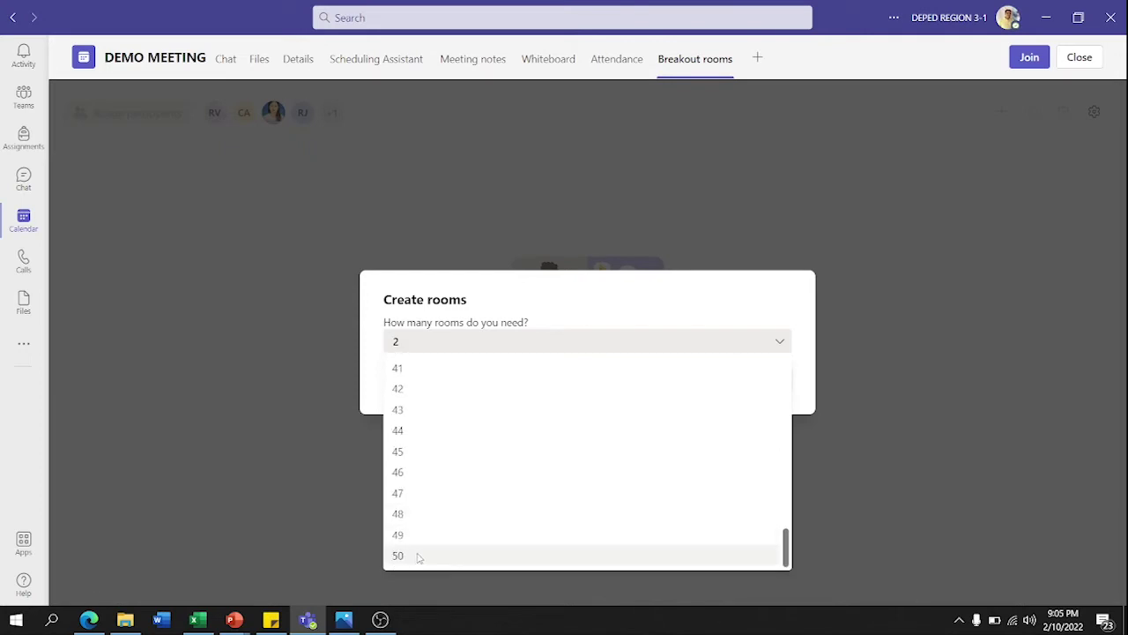
click(418, 557)
scroll(488, 450, up, 10)
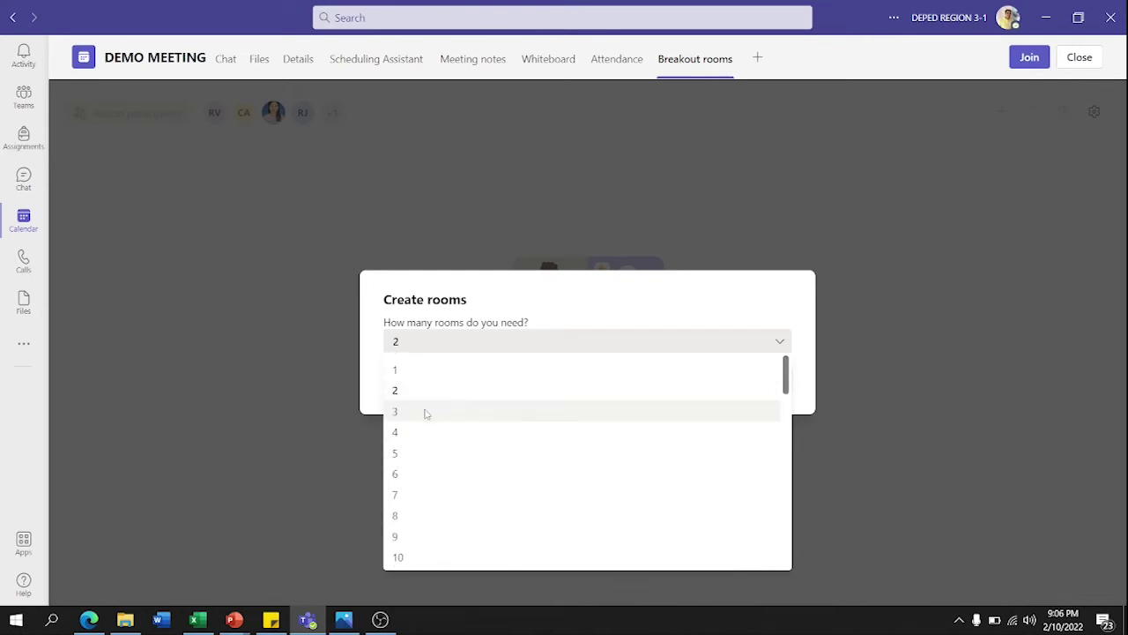
click(426, 413)
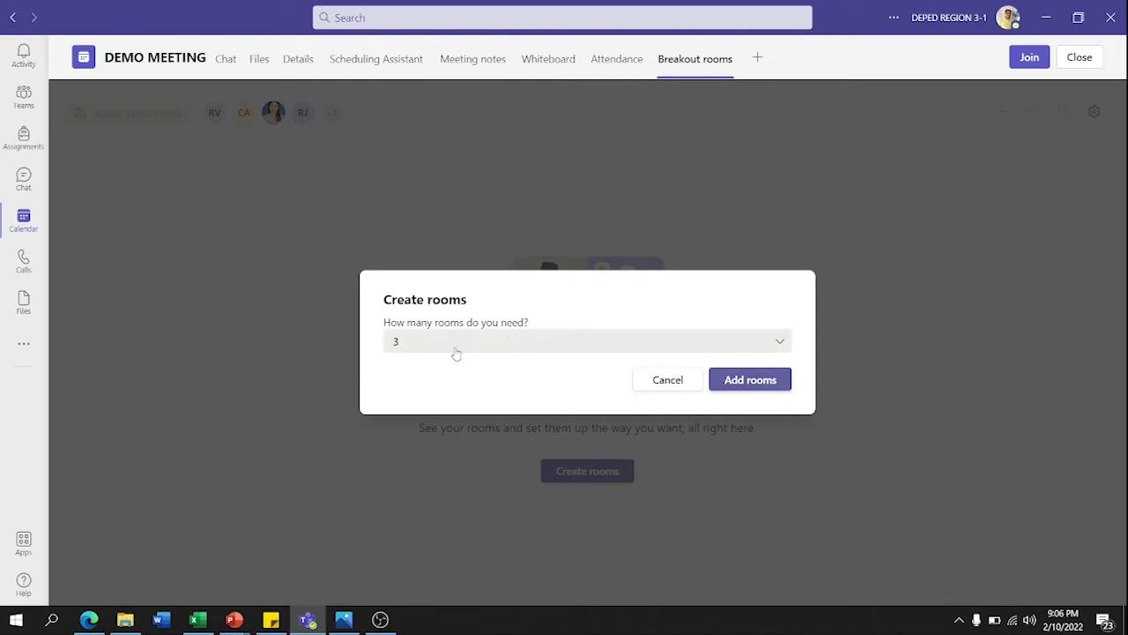
click(748, 385)
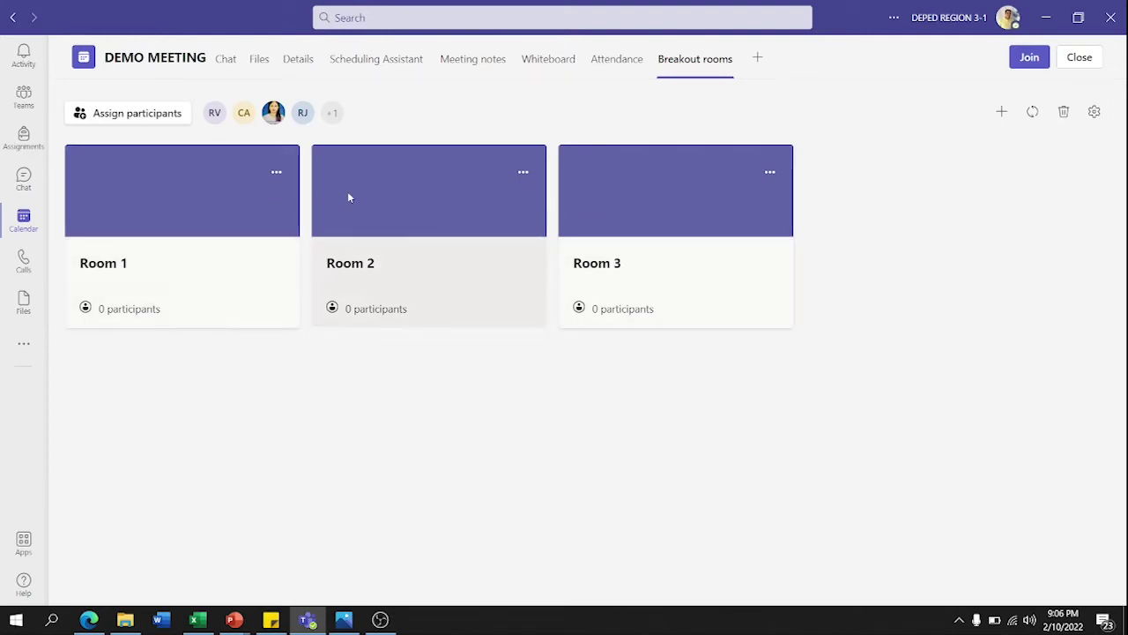
Step: Open the name of Room 1 for editing and save the room under its existing name
click(278, 171)
click(287, 223)
click(276, 173)
click(284, 202)
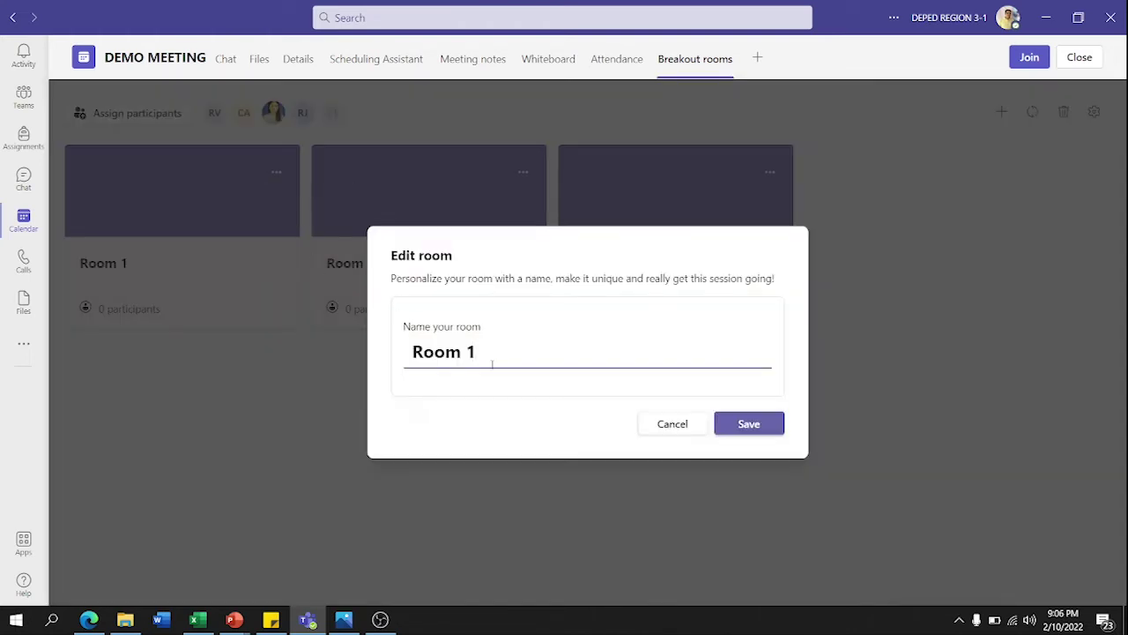
click(749, 424)
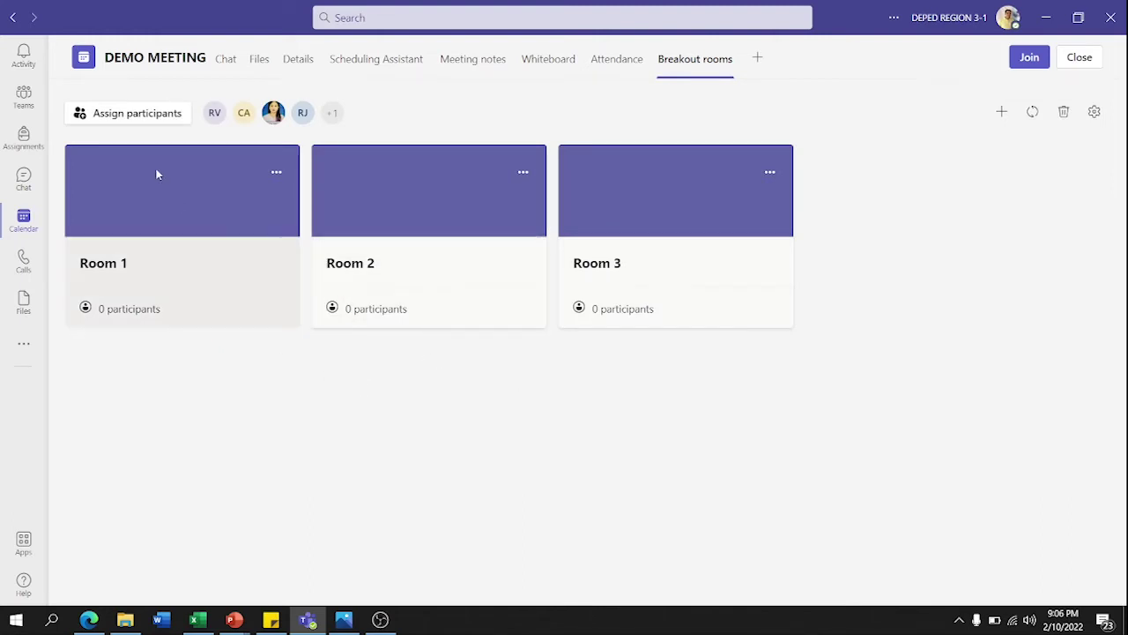
Step: Assign the participants to the breakout rooms automatically
click(152, 113)
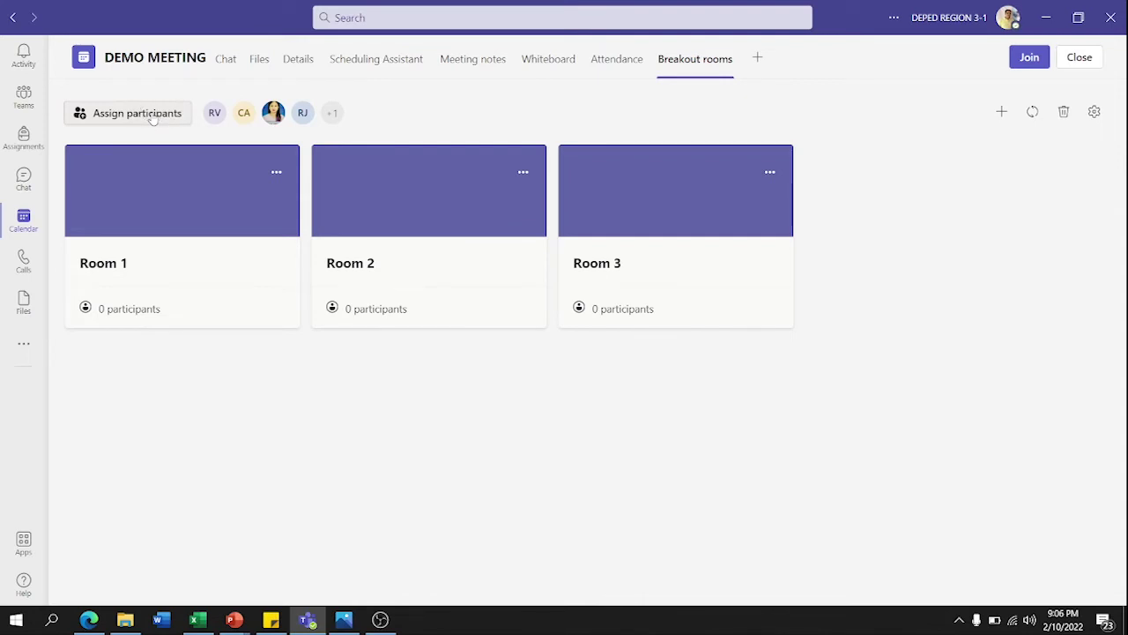
click(151, 115)
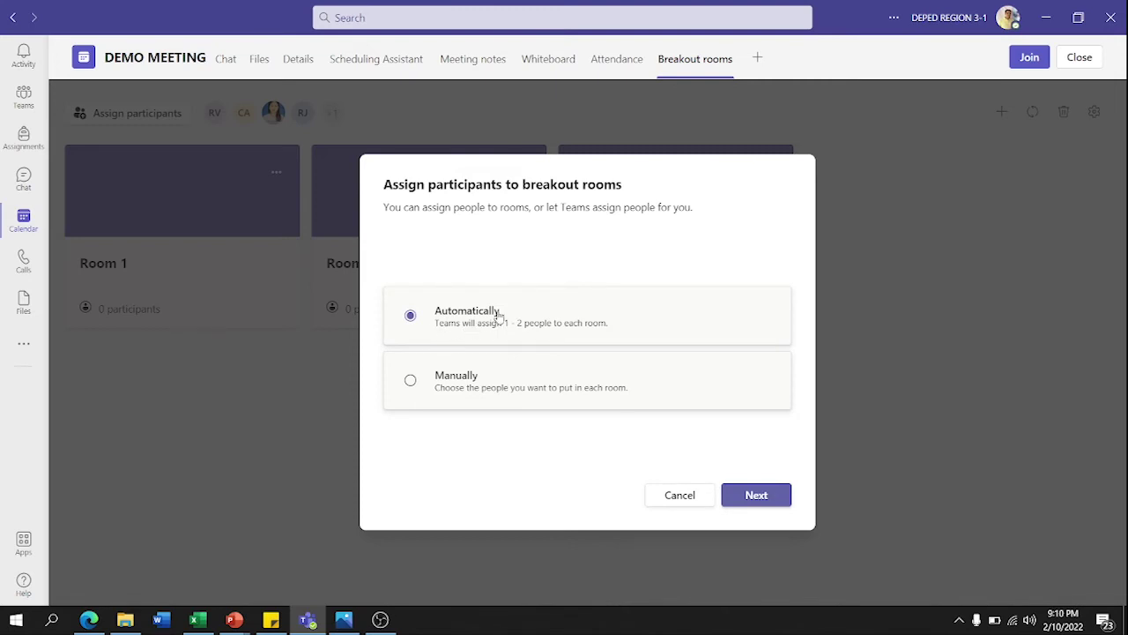
click(411, 382)
click(459, 388)
click(412, 319)
click(761, 500)
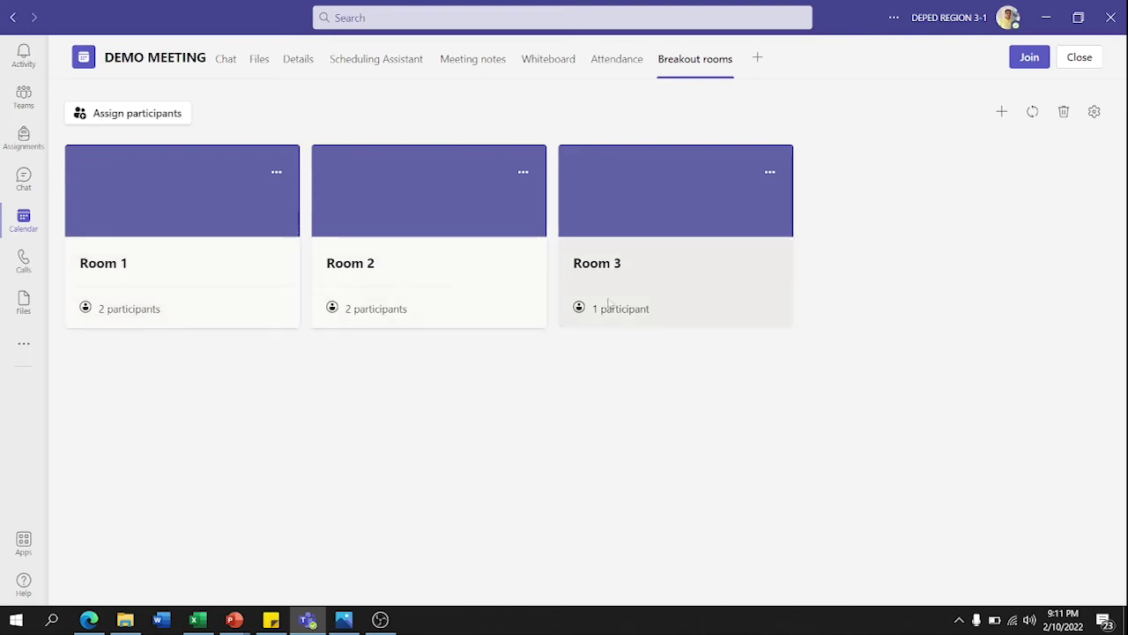
Step: In the breakout rooms settings, enable assigning presenters to manage rooms and view the list of available presenters
click(1096, 115)
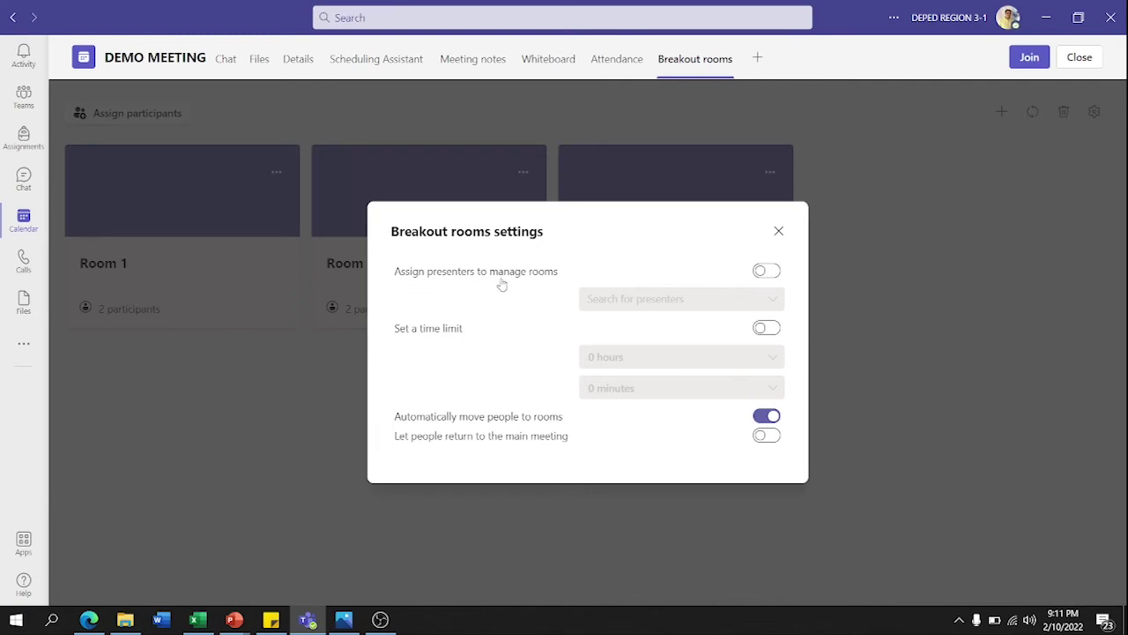
click(766, 272)
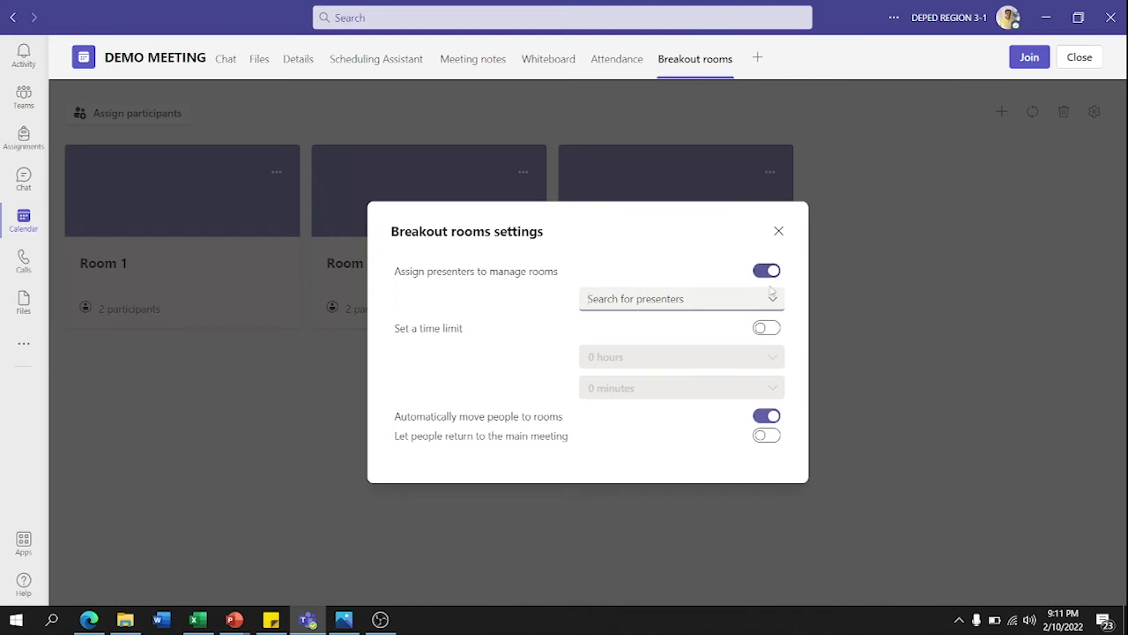
click(773, 300)
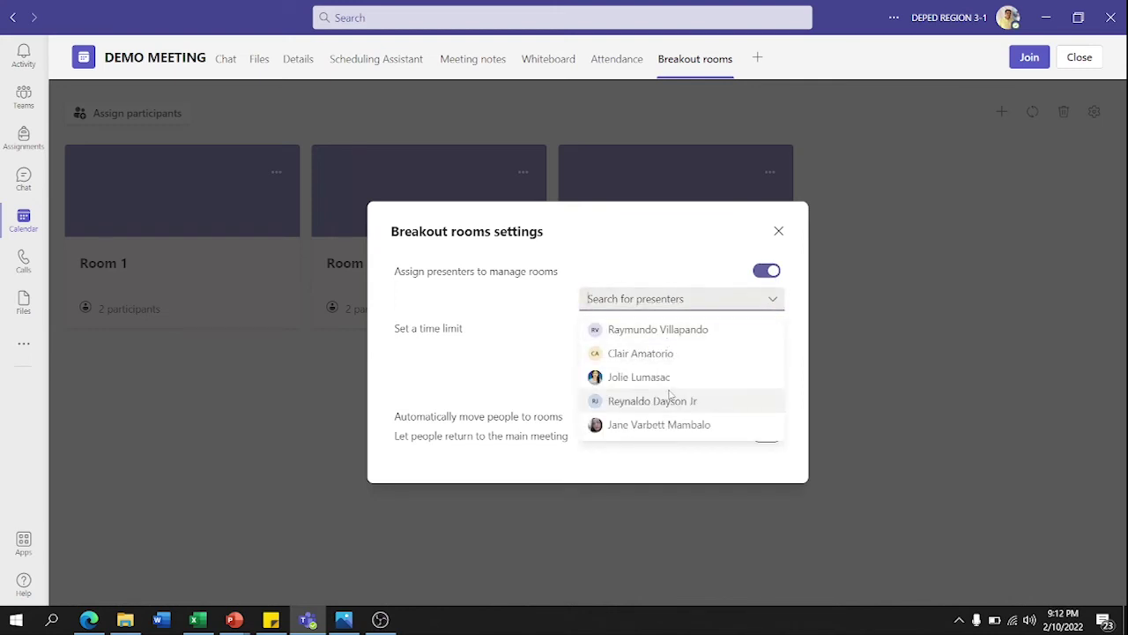
click(762, 273)
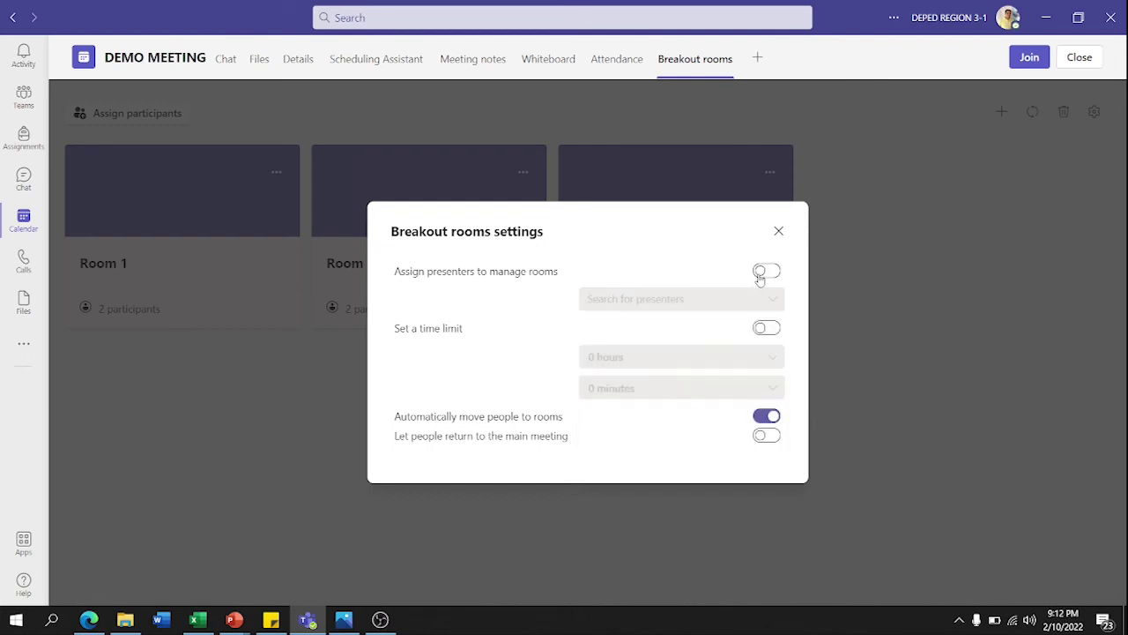
click(760, 275)
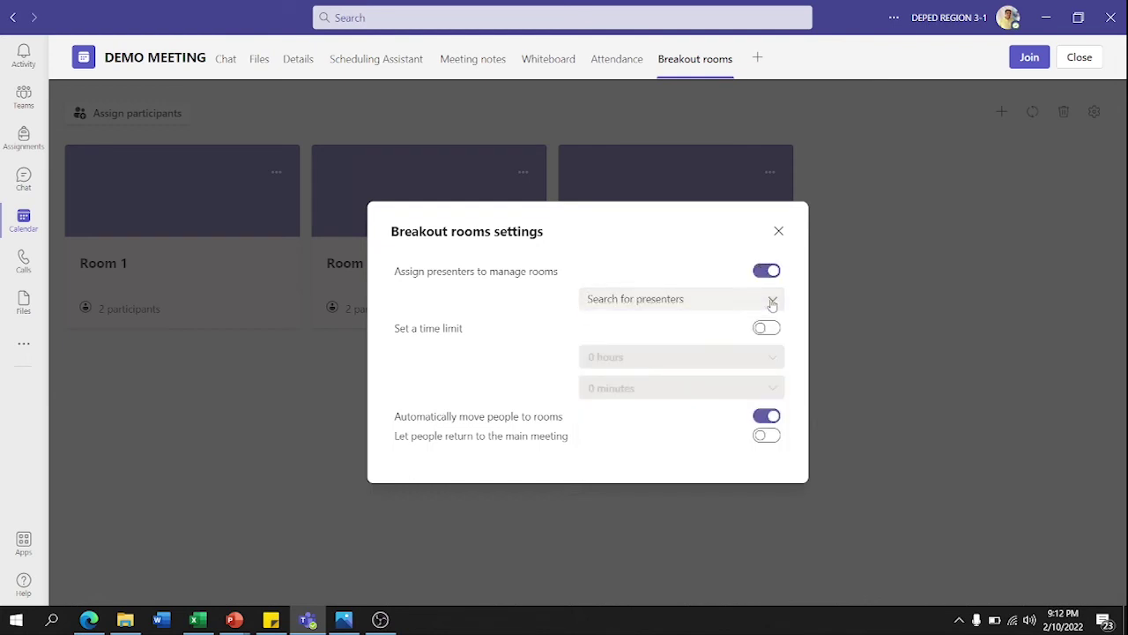
click(772, 299)
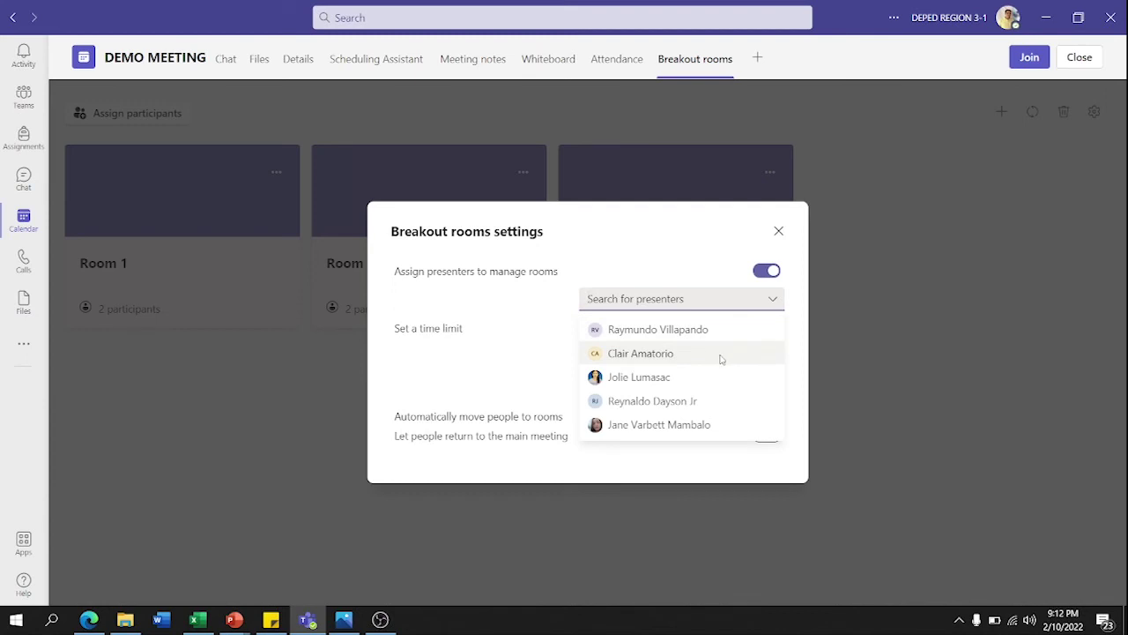
click(771, 304)
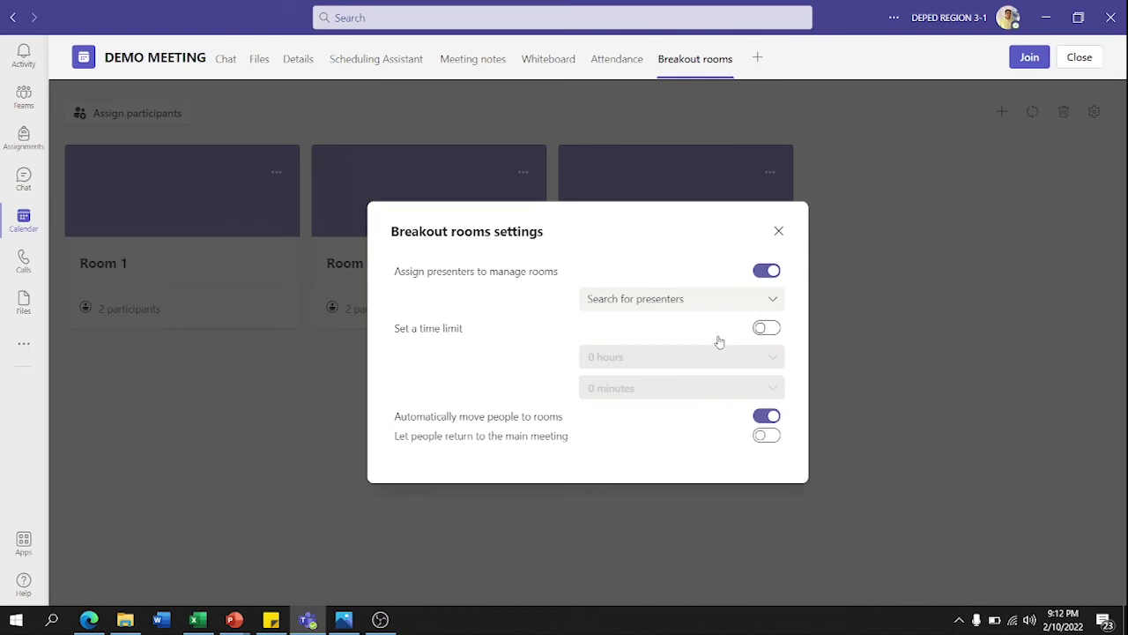
Step: Enable a time limit of 0 hours 15 minutes and let people return to the main meeting, closing the settings
click(764, 329)
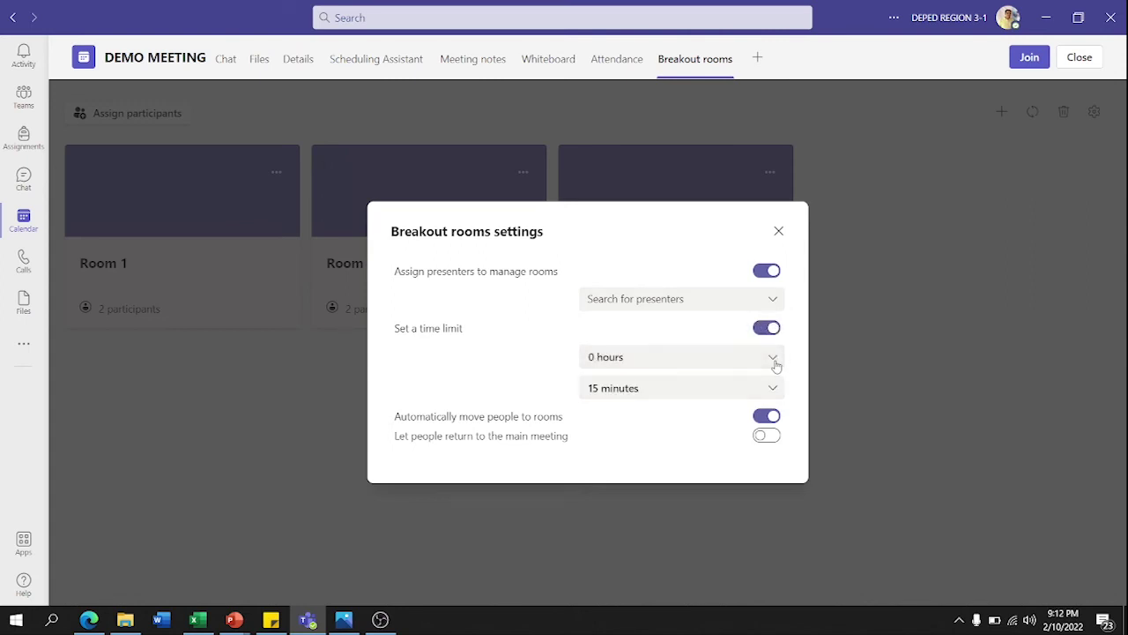
click(778, 363)
click(777, 363)
click(773, 390)
click(773, 390)
click(765, 436)
click(777, 233)
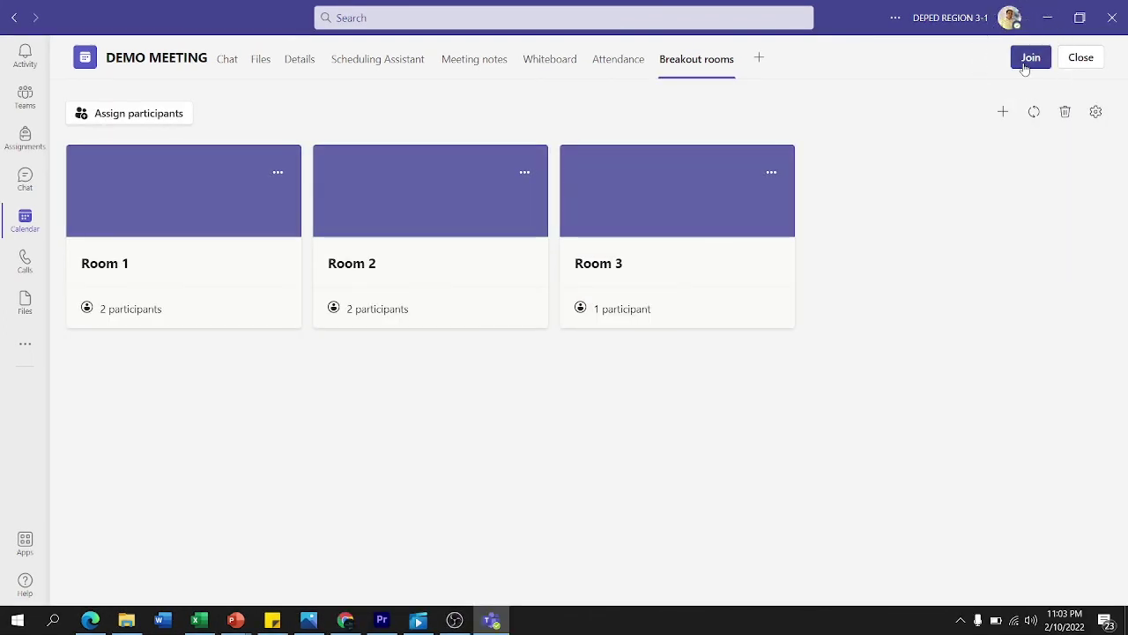
Step: Join the DEMO MEETING with computer audio in a maximized window and show its breakout rooms list
click(1024, 68)
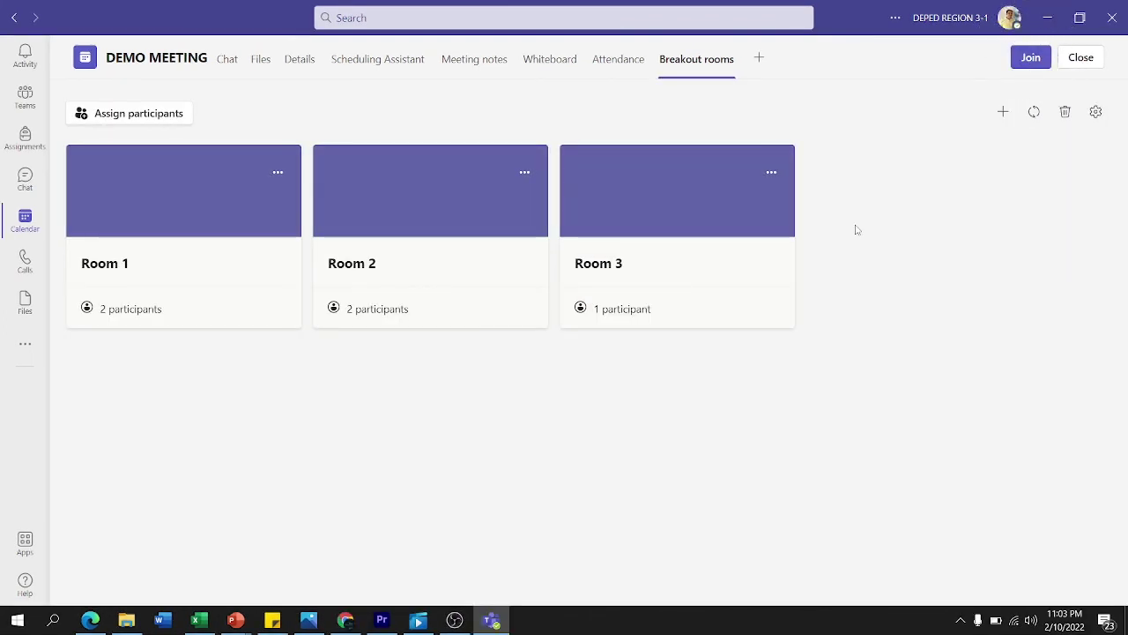
click(1014, 70)
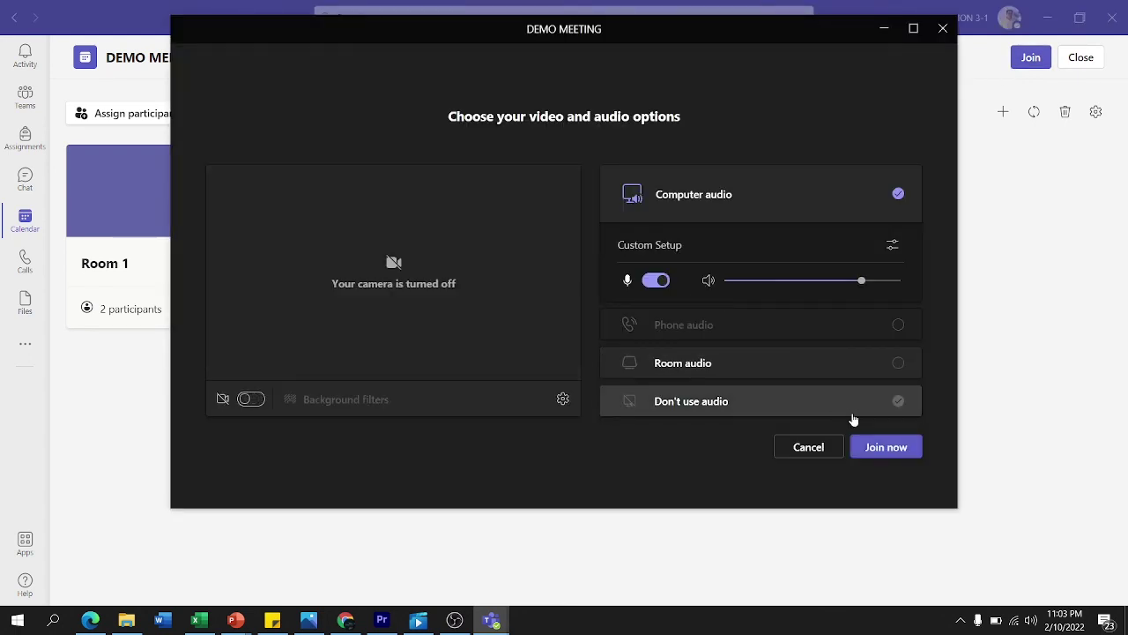
click(890, 450)
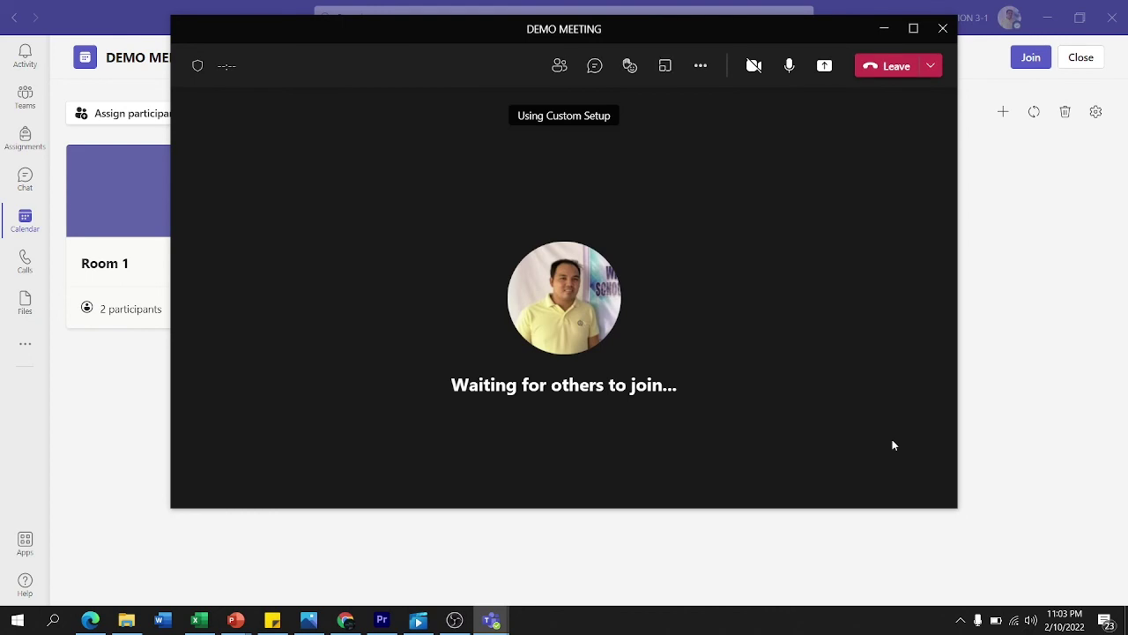
click(913, 28)
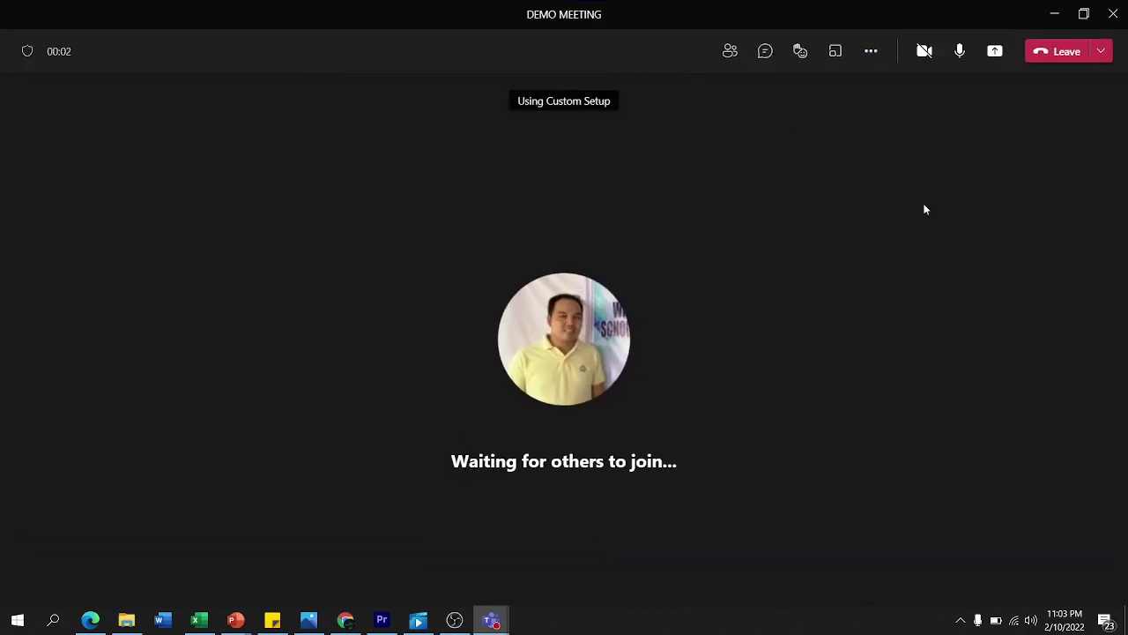
click(843, 61)
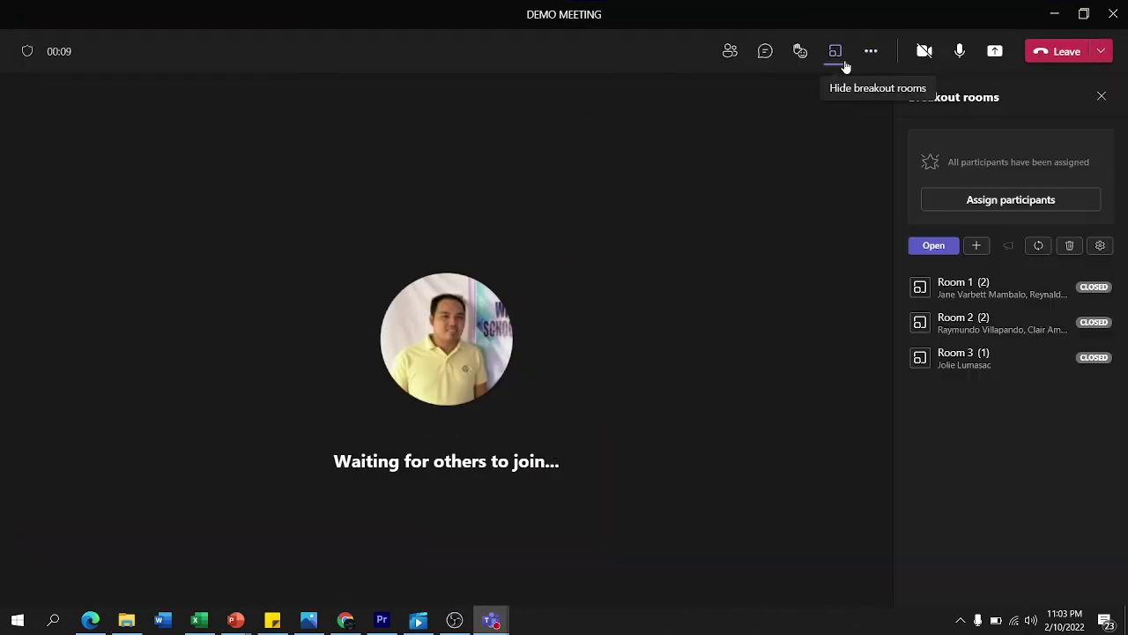